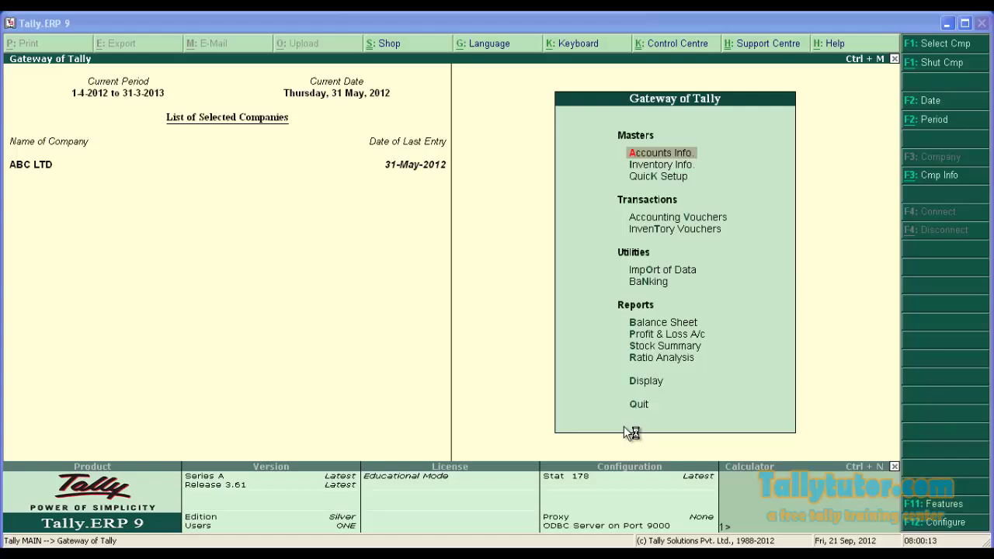
click(703, 220)
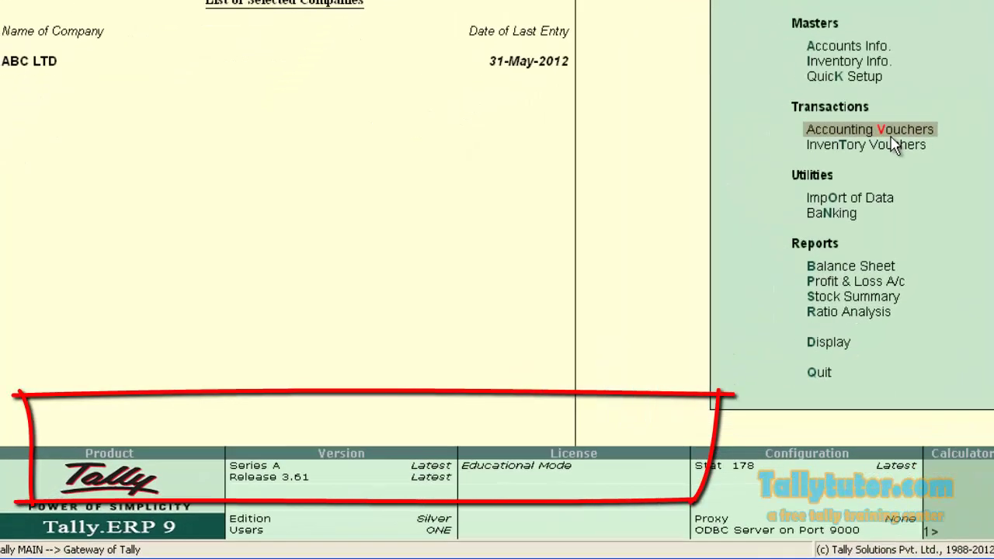
key(Return)
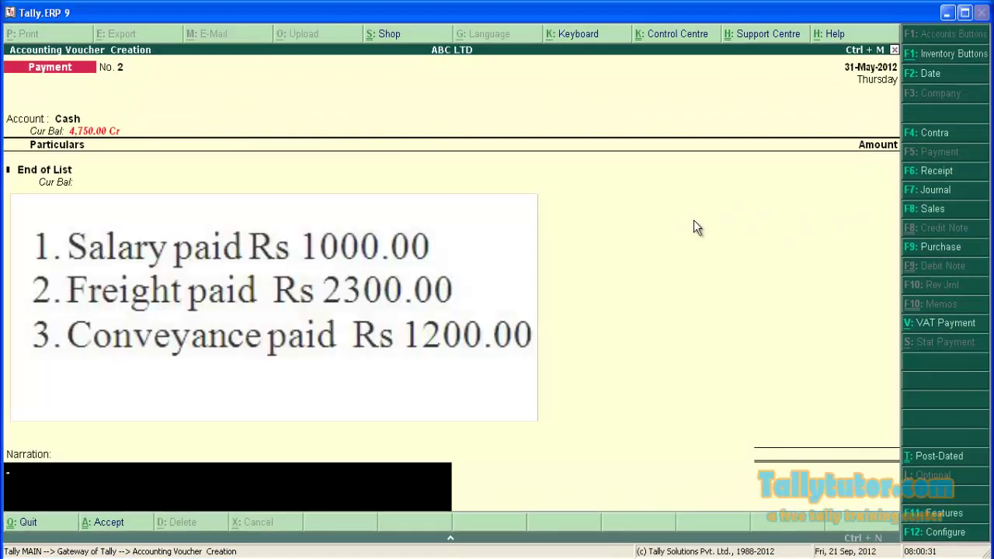
key(Escape)
key(y)
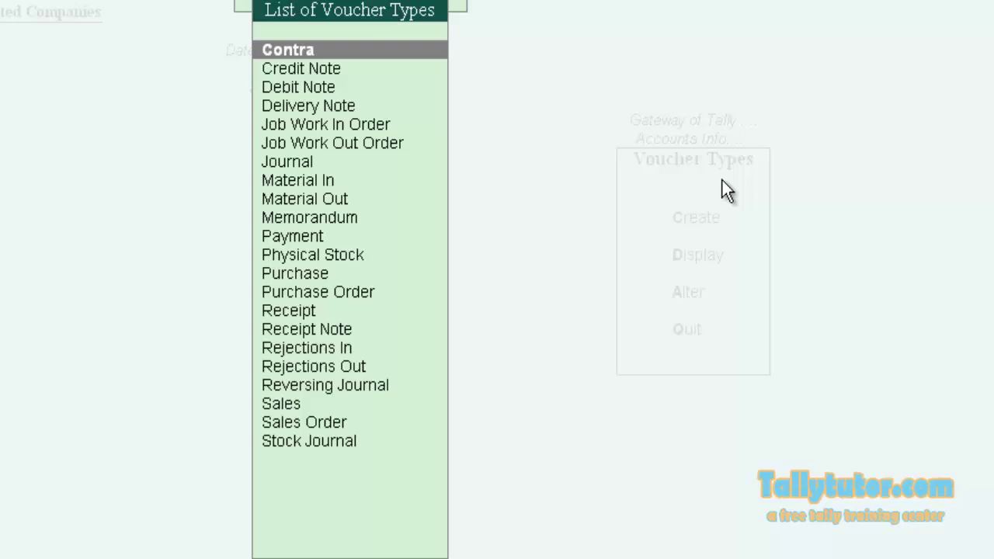
Alter the Payment voucher type to use narrations for each entry, save it and return to the Gateway of Tally.
text(pa)
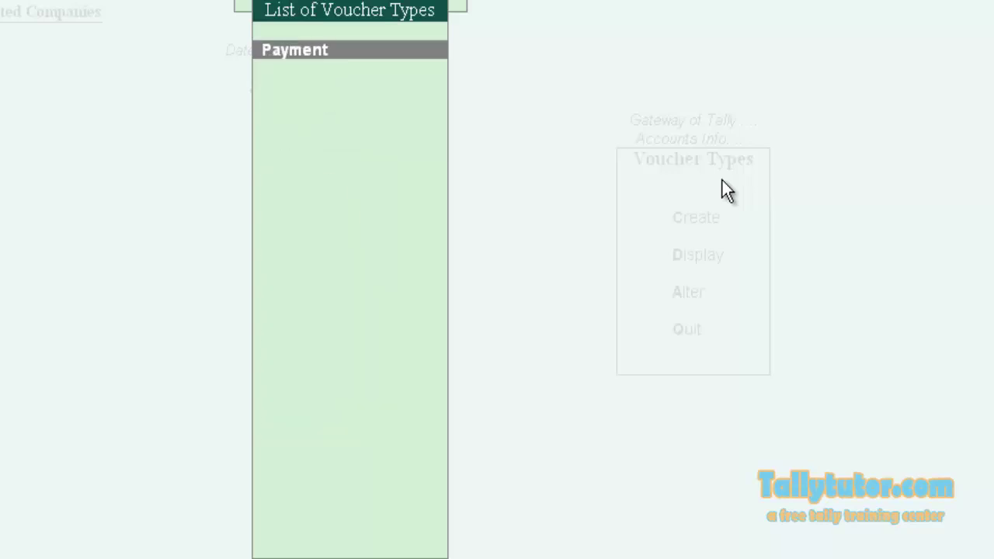
key(Return)
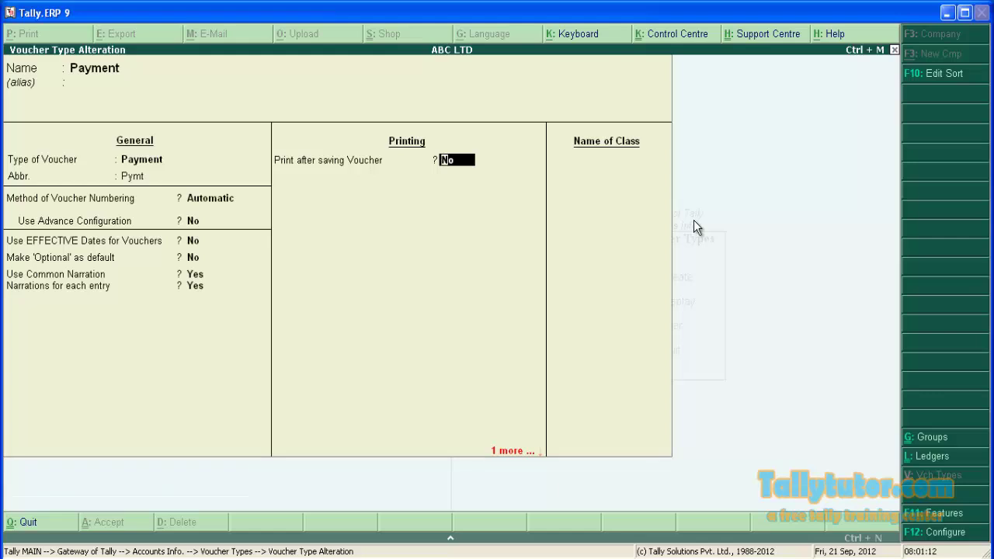
key(Return)
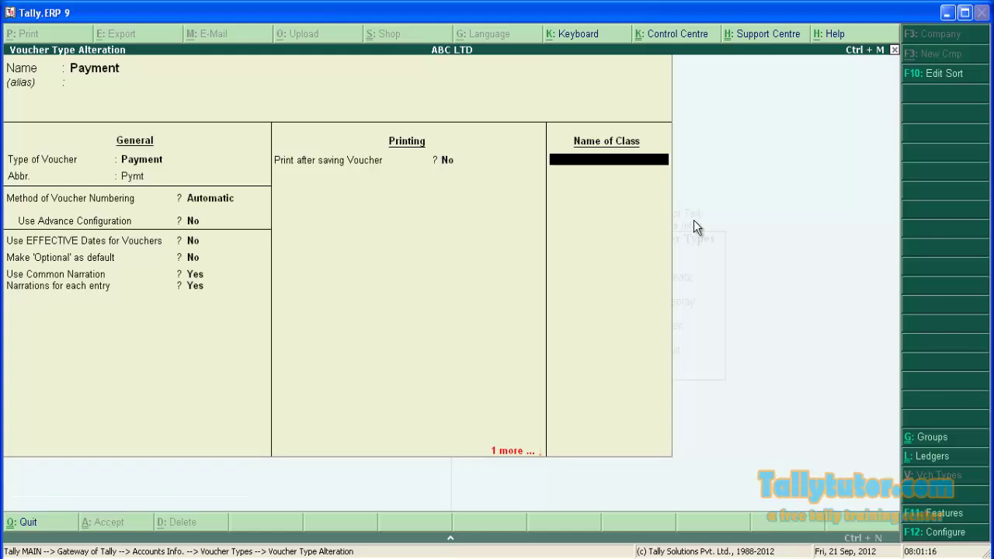
key(Return)
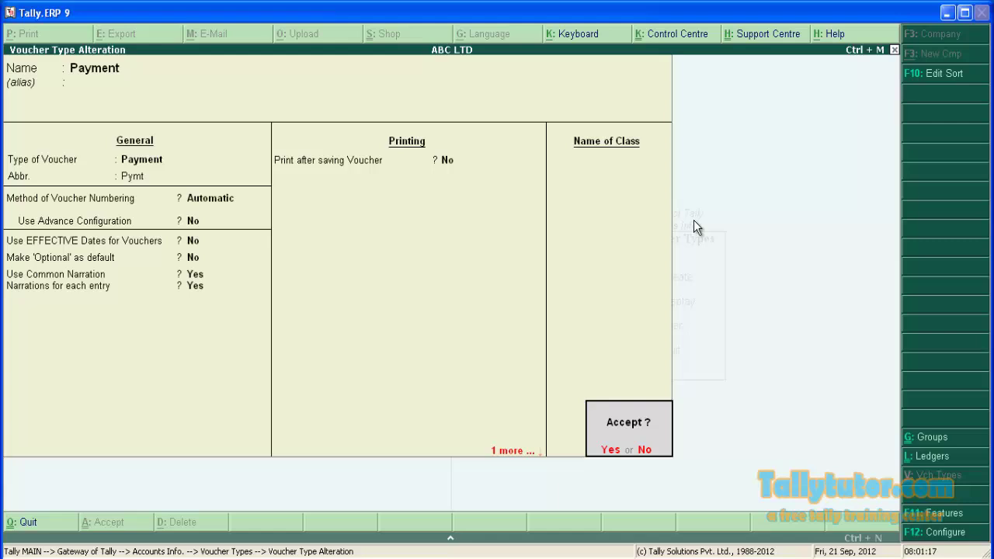
key(Return)
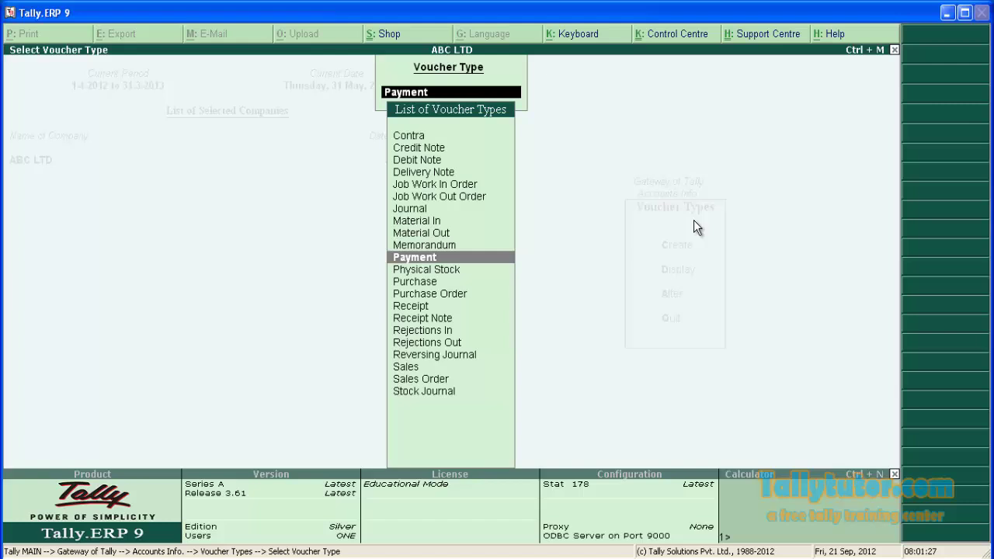
key(BackSpace)
key(Escape)
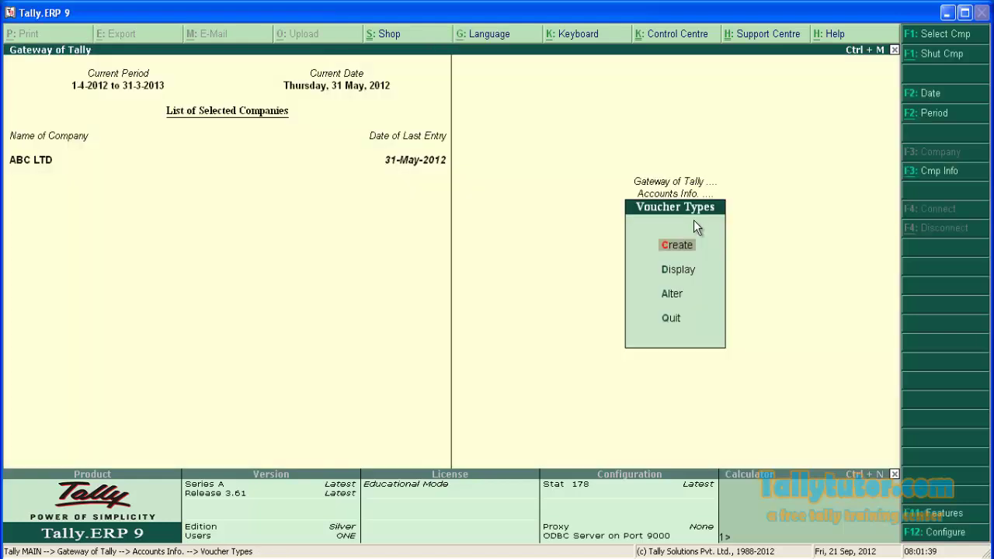
key(Escape)
key(Escape)
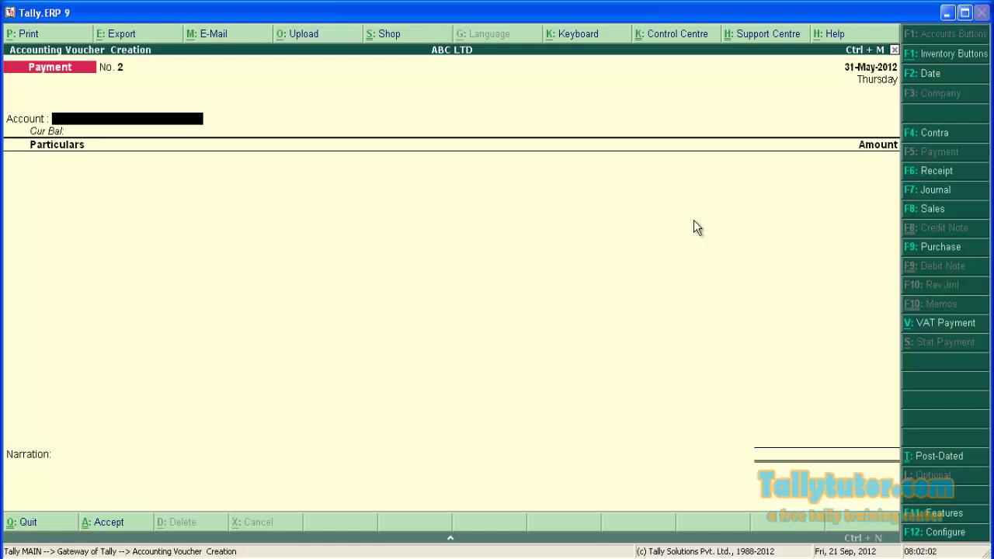
In a new payment voucher, choose Cash as the account and add a Salary line of 10,000.00.
text(cash)
key(Return)
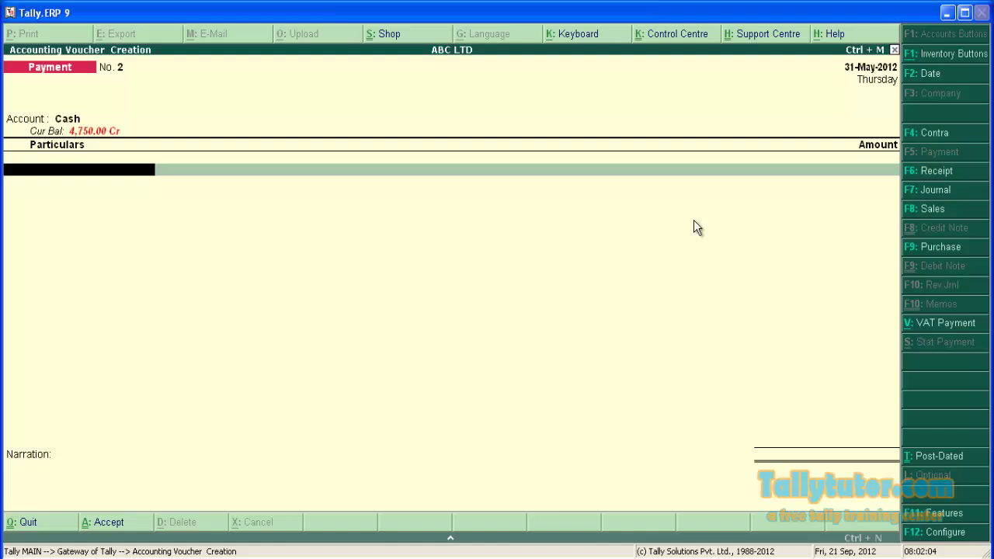
text(Sa)
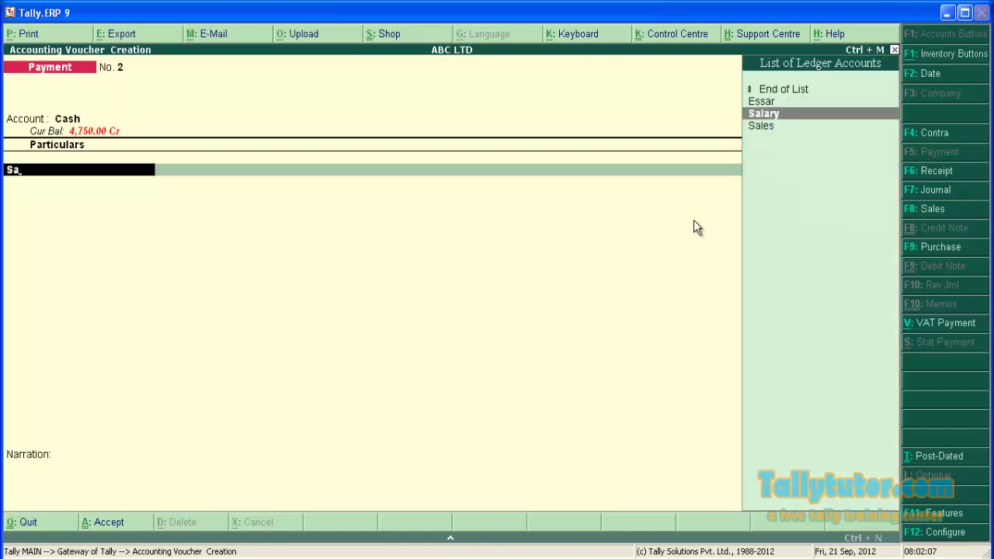
key(Return)
text(1000)
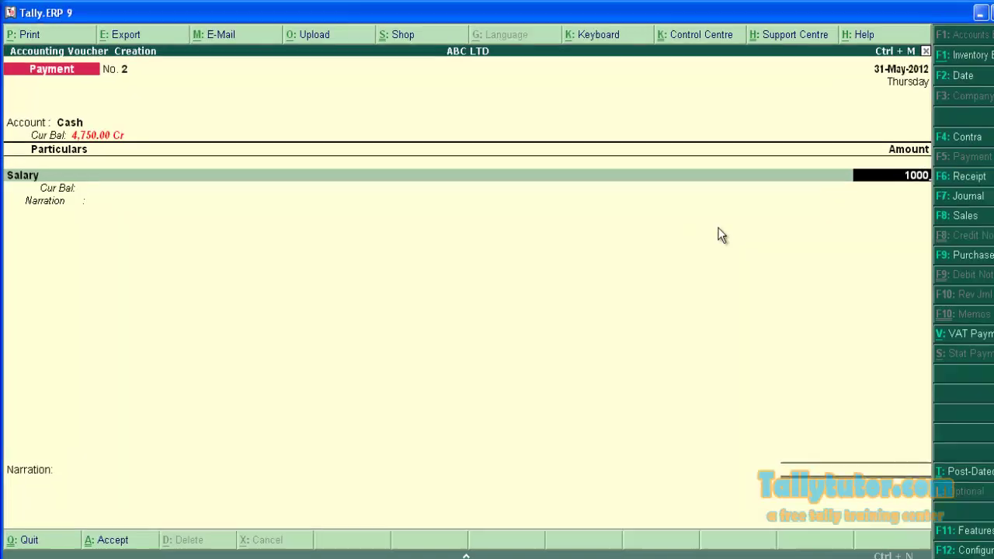
key(Return)
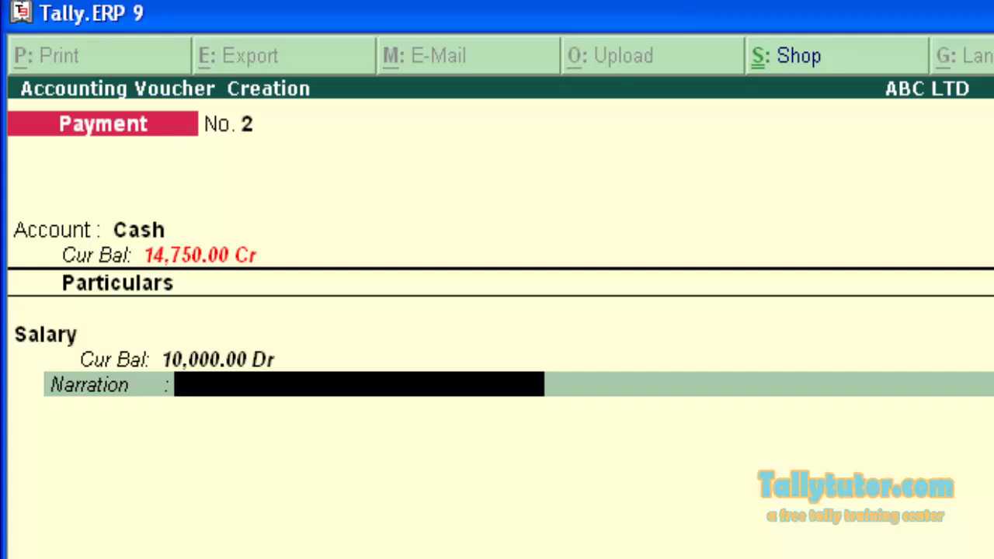
Enter the Salary line's narration as "salry paid for the month of april 2012".
text(salry pa)
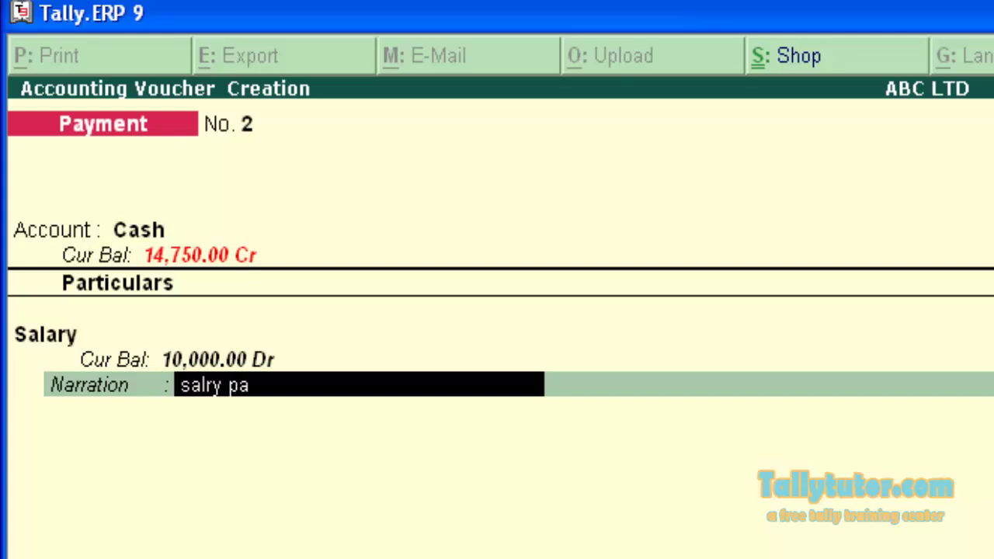
text(id for the)
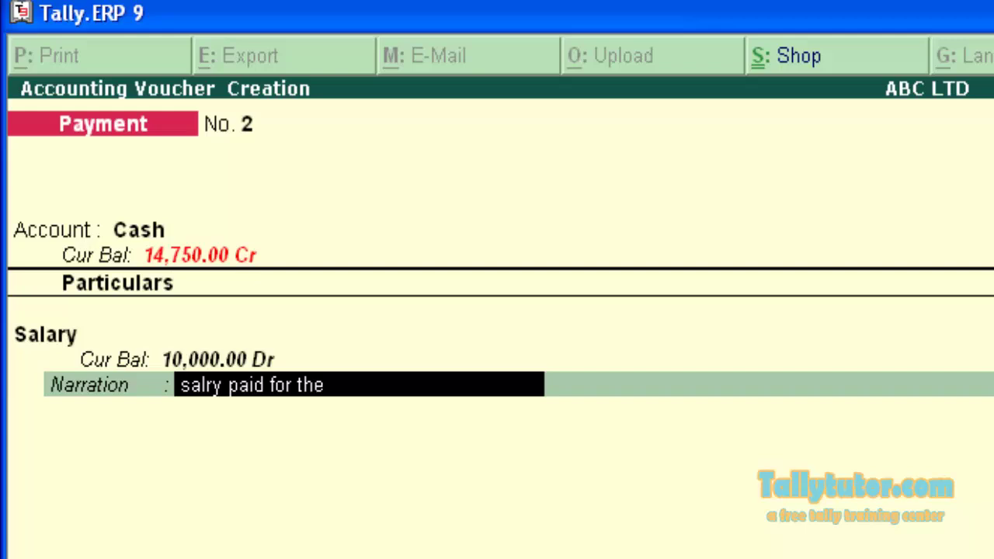
text( month)
text( of ap)
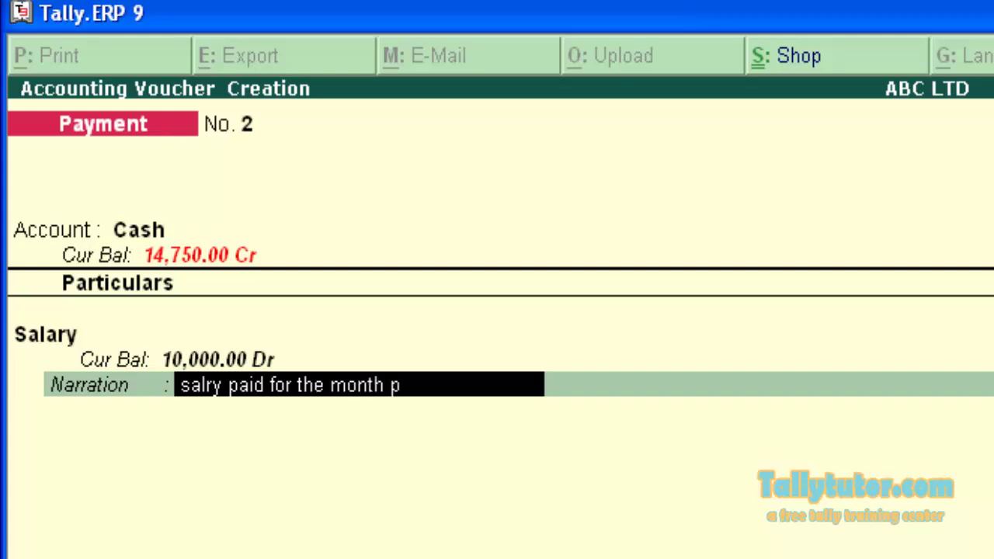
key(BackSpace)
text(of april 20)
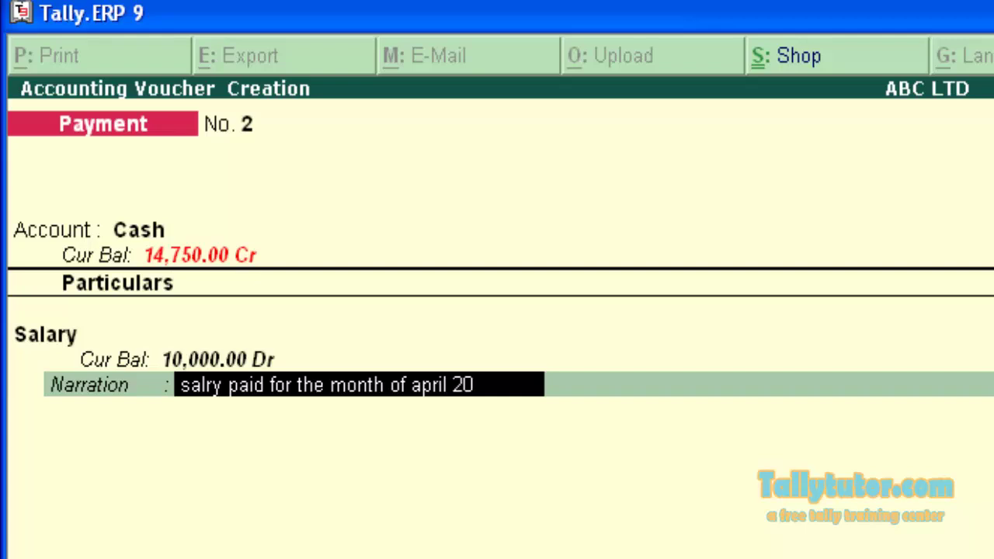
text(12)
key(Return)
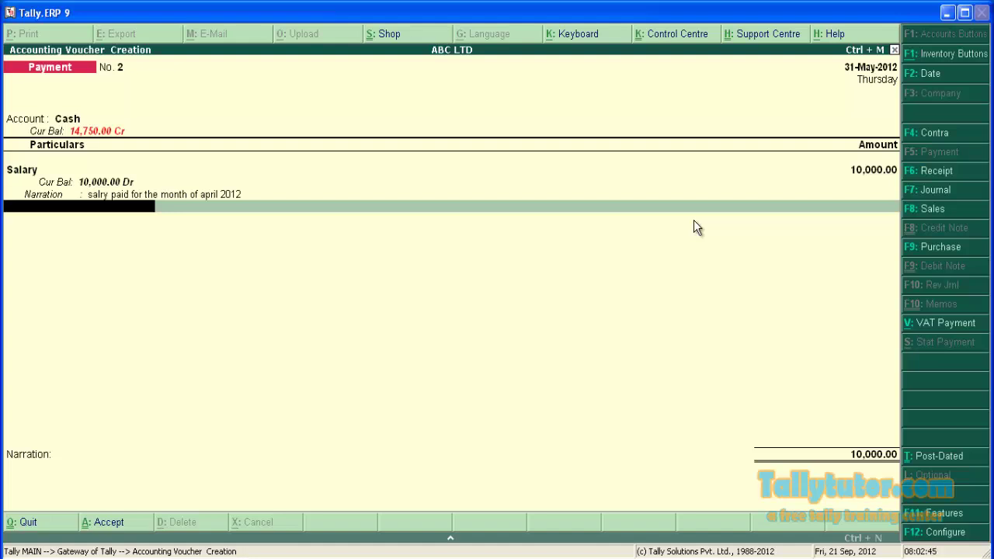
Add a Freight line of 2,300.00 to the voucher with the narration "freight paid to xyz ltd".
text(Fre)
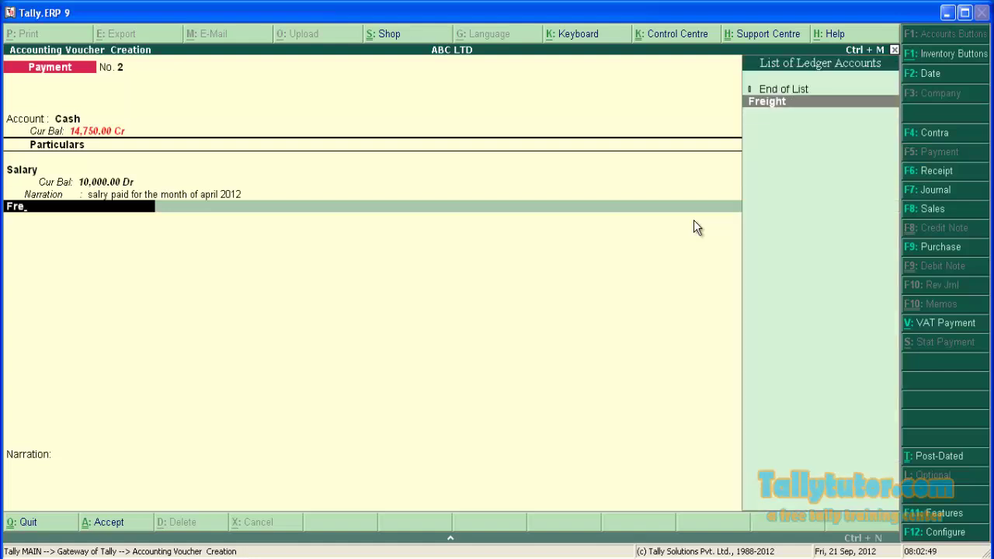
key(Return)
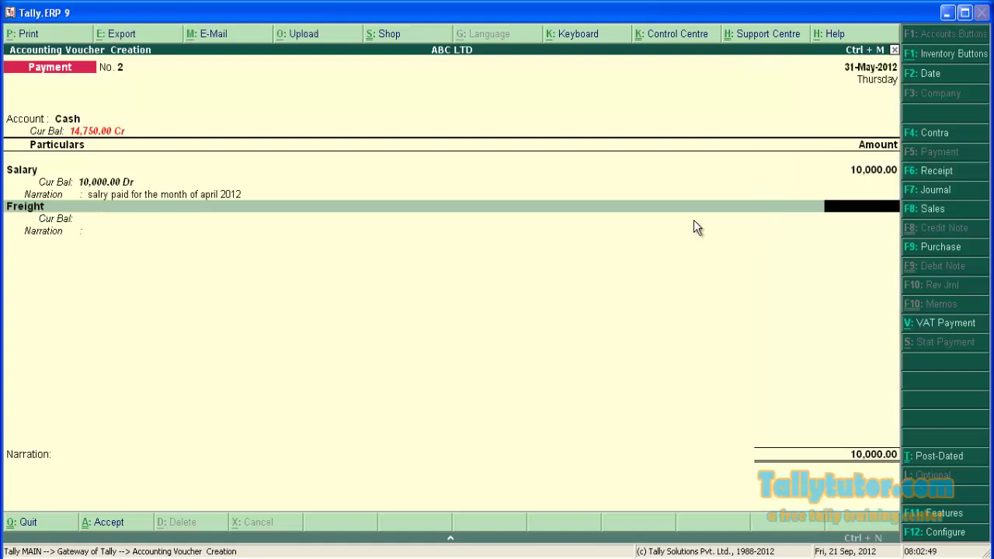
text(2300)
key(Return)
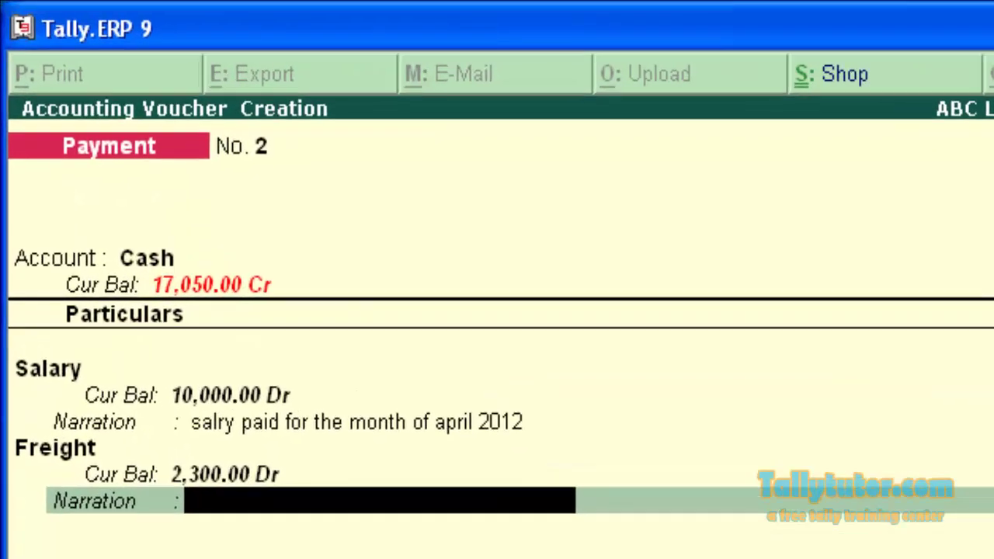
text(freight)
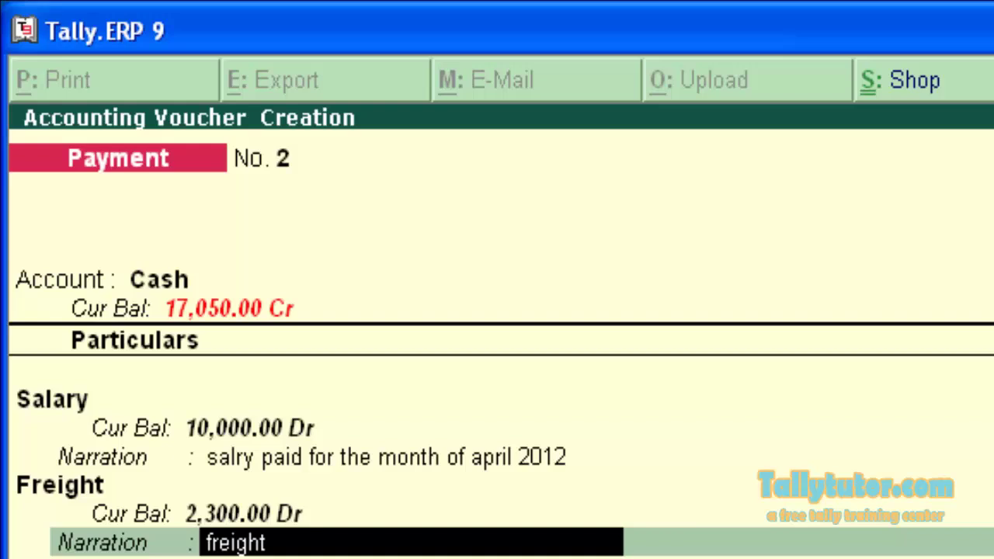
text( paid to)
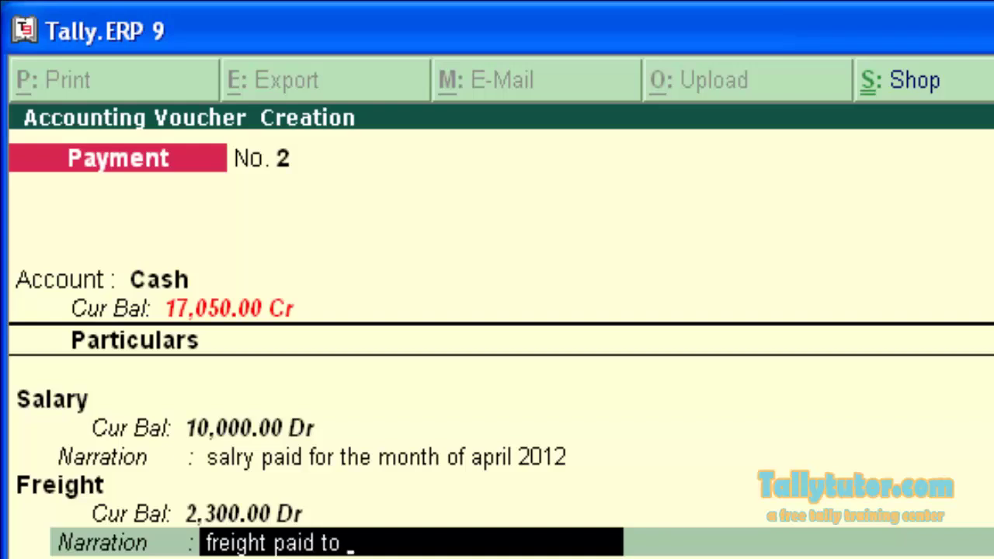
text( xyz ltd)
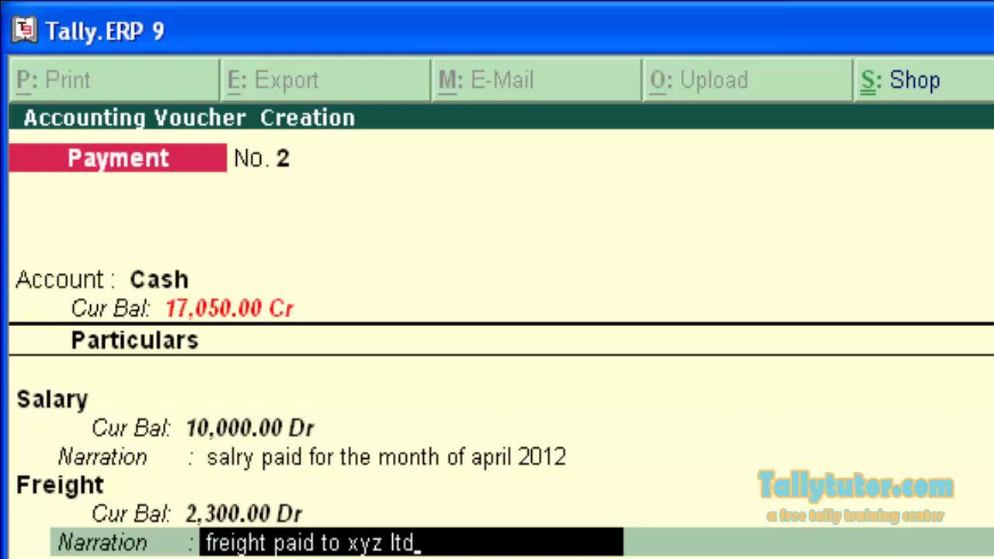
key(Return)
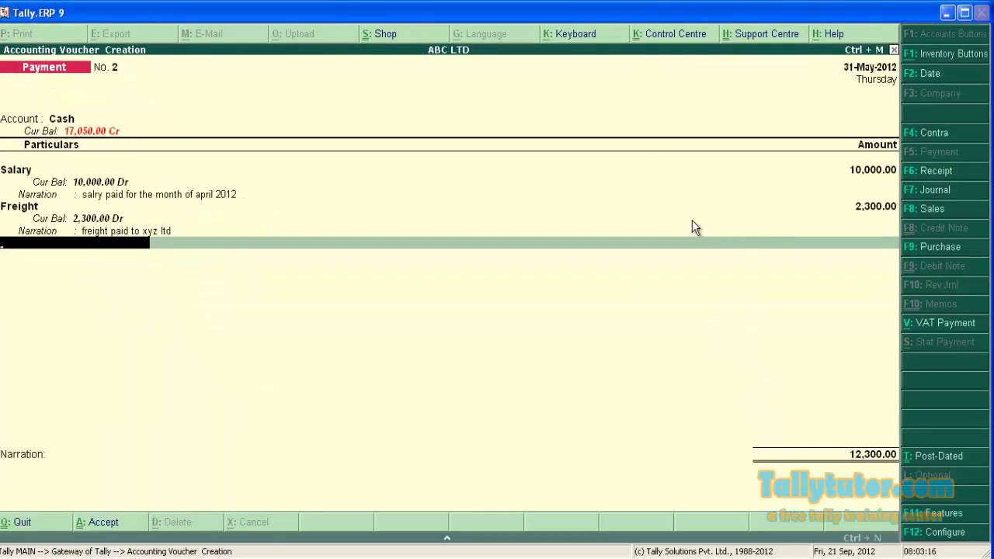
Add a Conveyance line of 1,200.00 to the voucher with the narration "conveyance paid to mr x".
text(Conve)
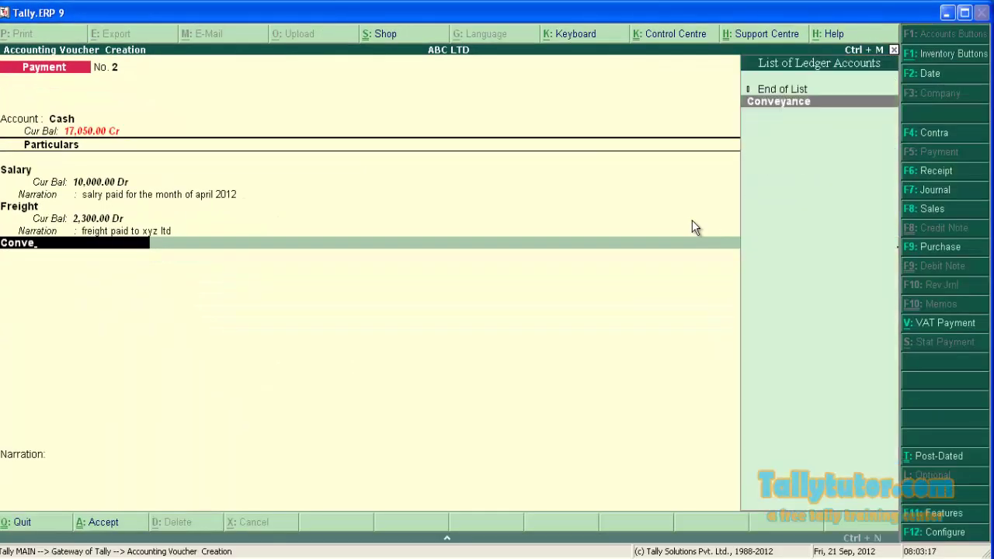
key(Return)
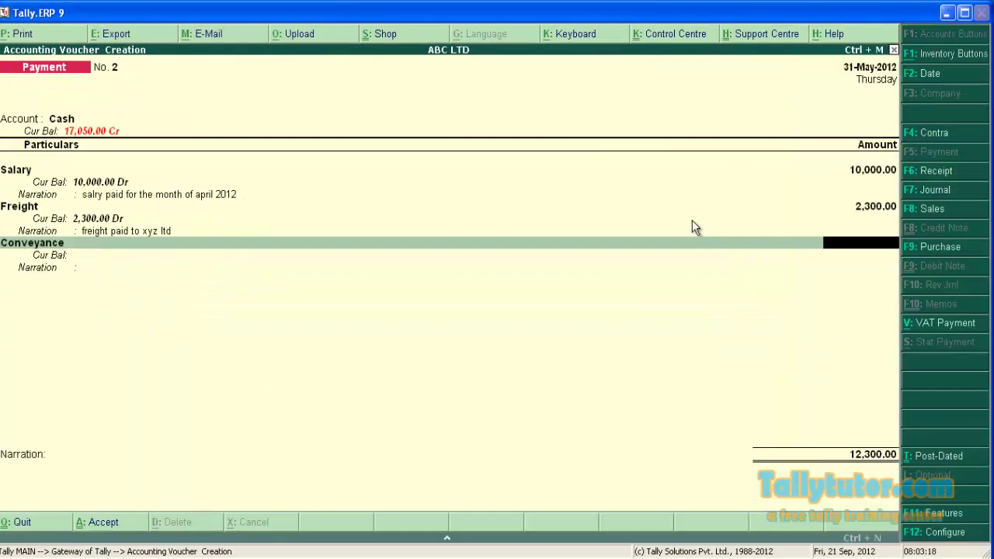
text(1,200)
key(Return)
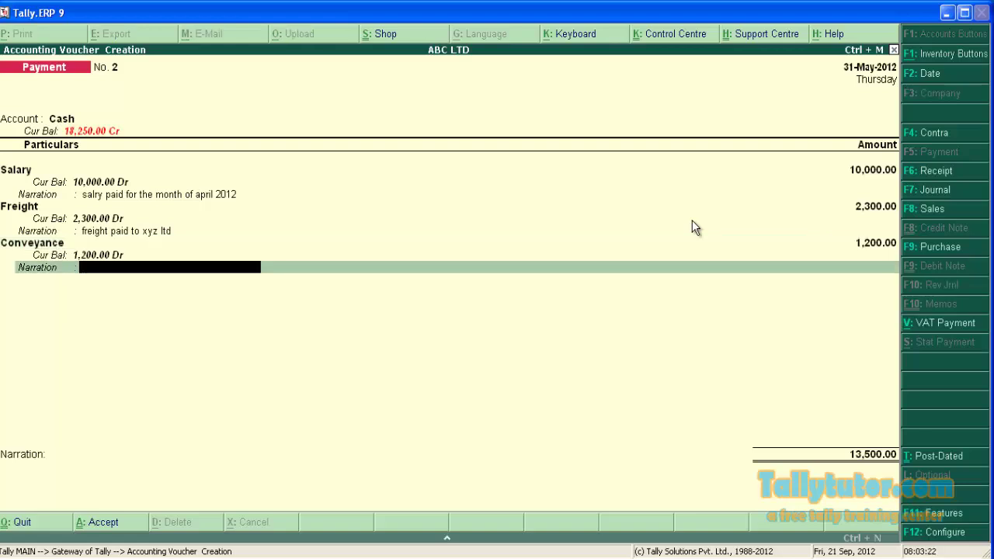
text(conveyance paid to mr)
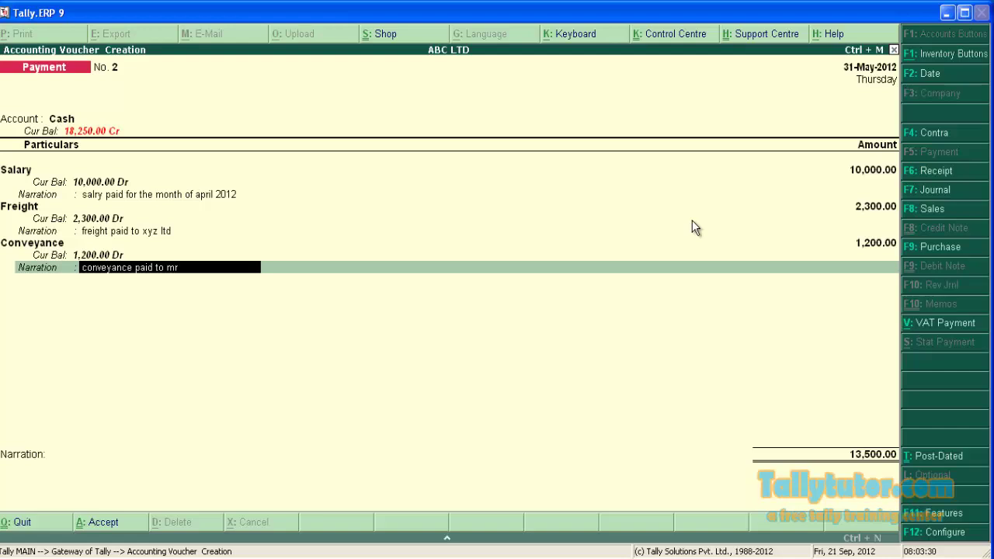
text(x)
key(Return)
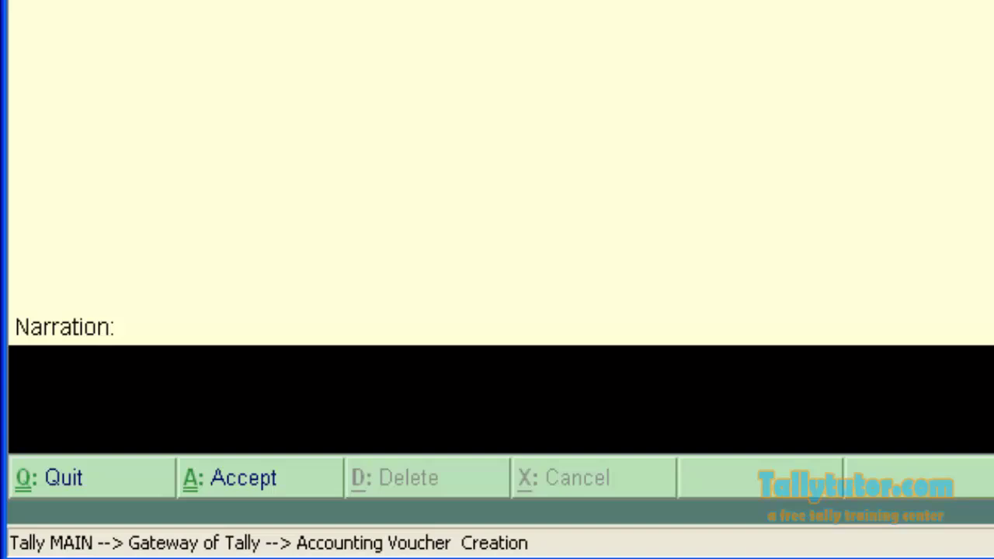
Enter the voucher's common narration as "salary paid, freight paid to xyz, conveyance paid to x", accept the payment voucher and leave voucher creation.
text(salary paid)
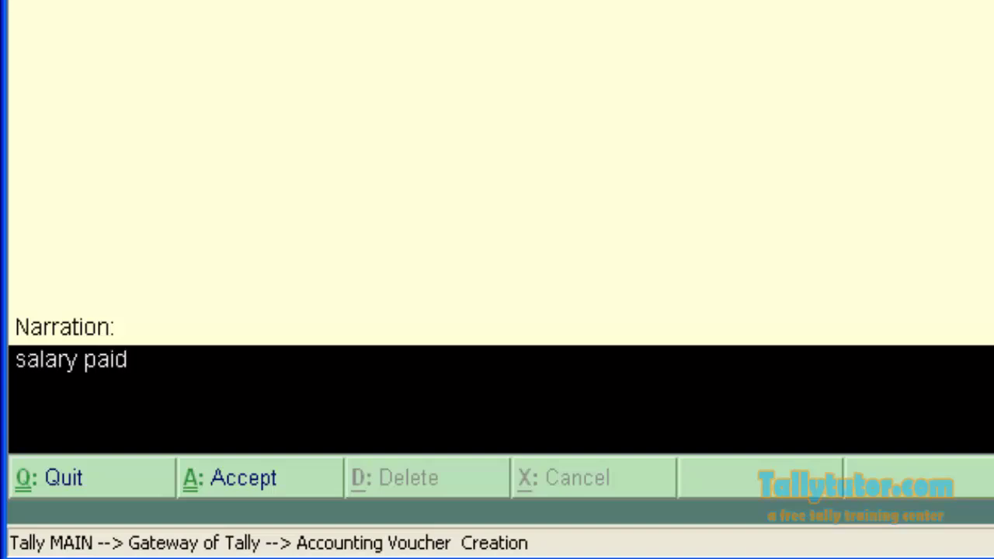
text(, freight)
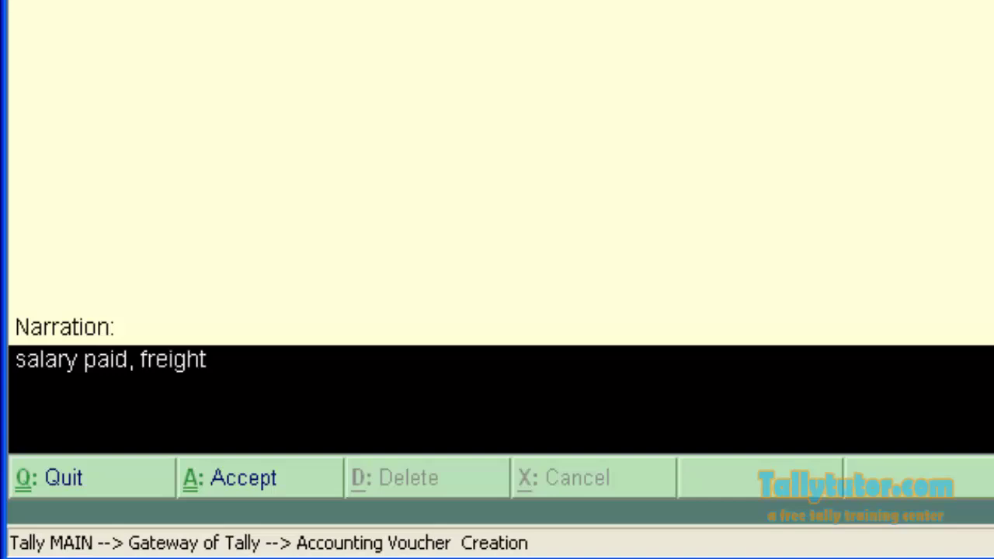
text( paid t)
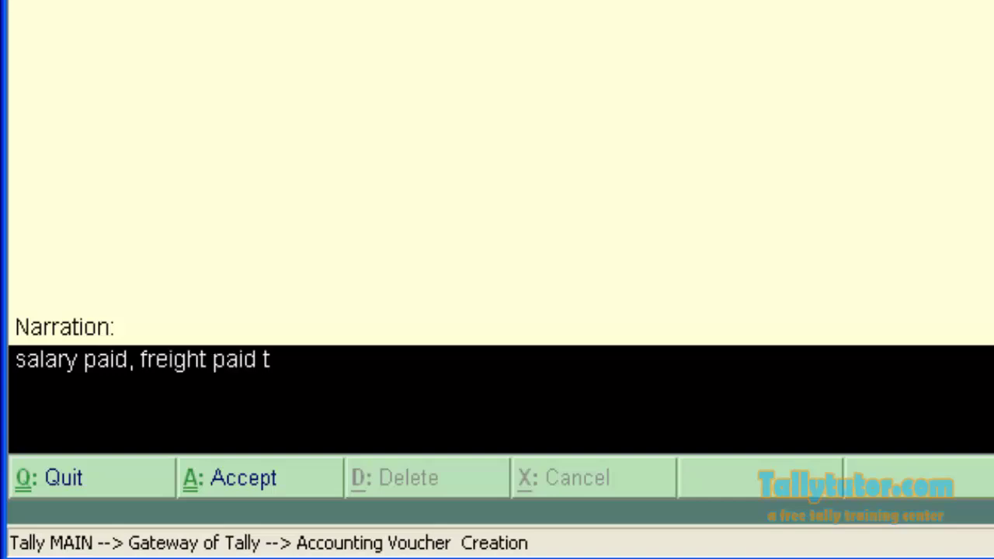
text(o my)
key(BackSpace)
key(BackSpace)
text(xyz, )
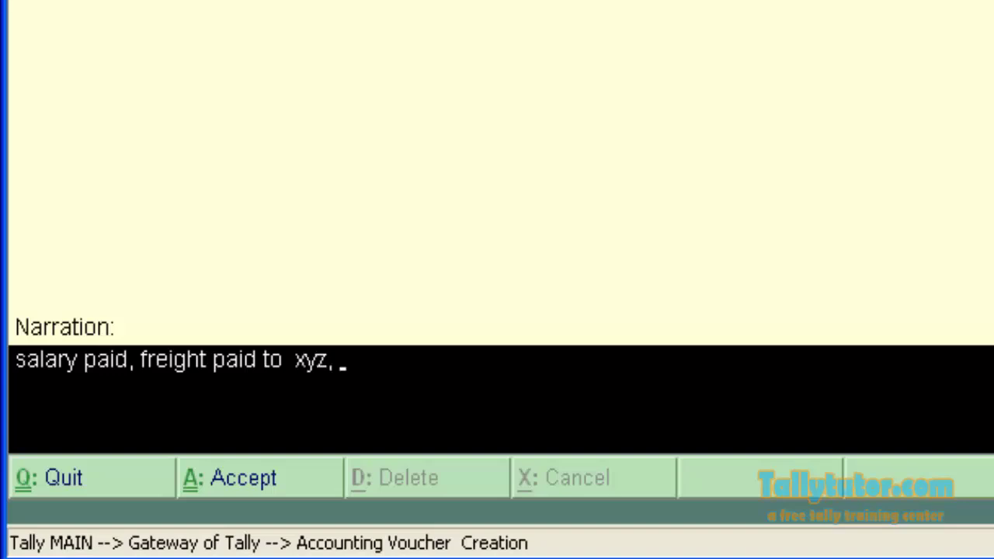
text(conveyan)
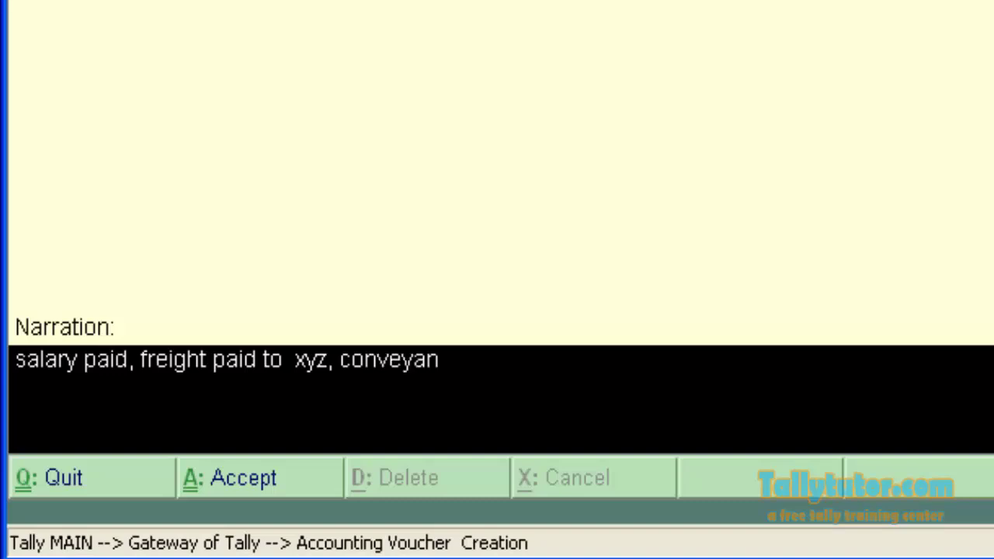
text(ce paid to )
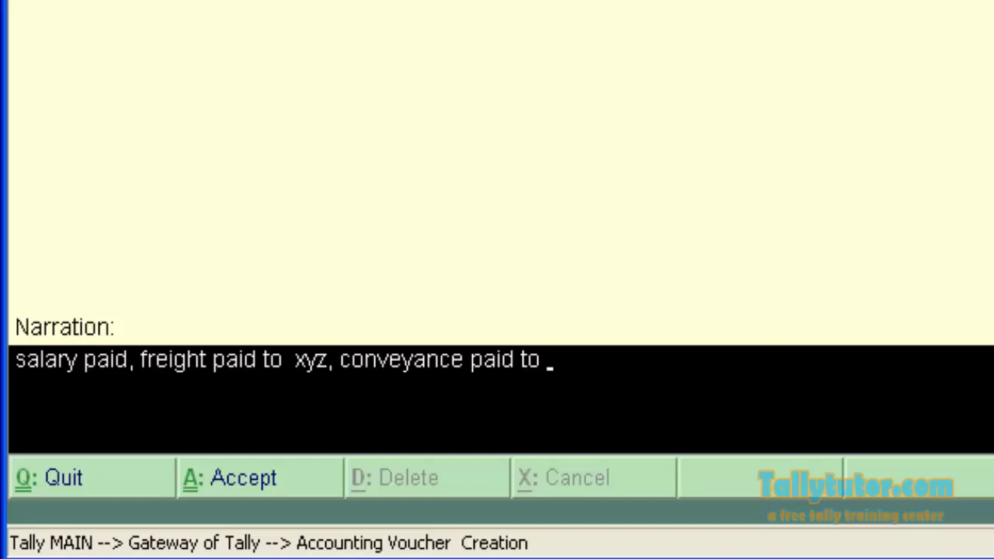
text(x)
key(Return)
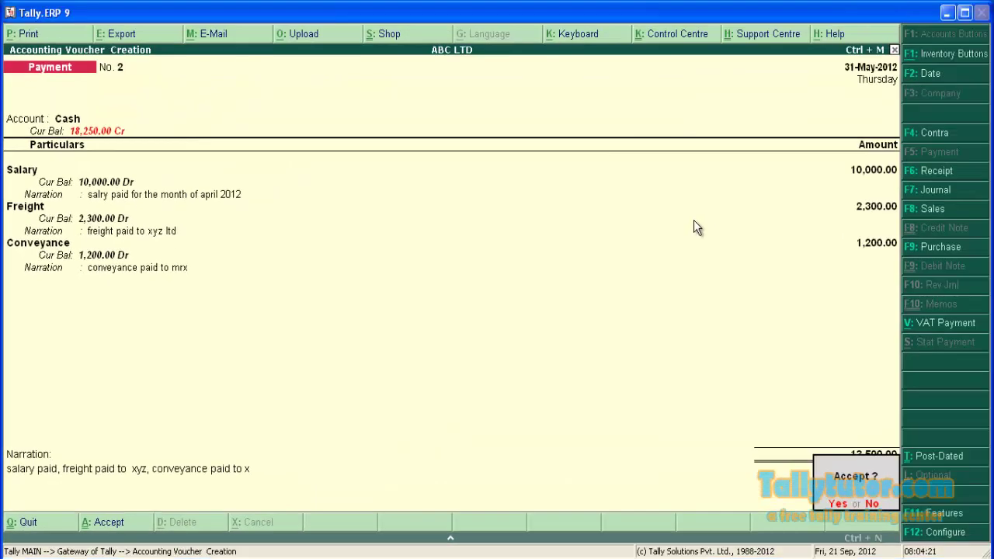
key(Return)
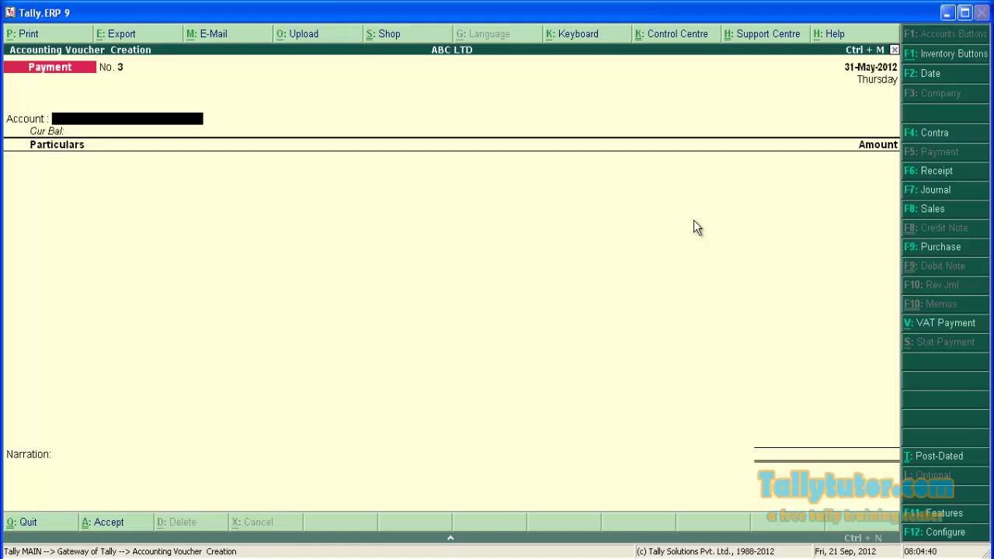
key(Escape)
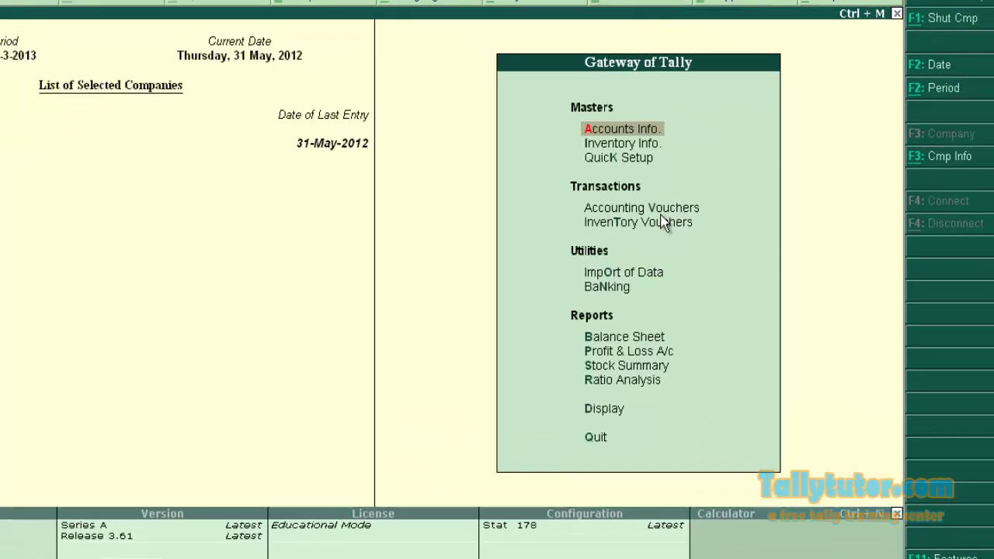
Display the Day Book with narrations shown and default sorting, and review the common narration under the Salary entry.
key(Down)
key(Down)
key(Down)
key(Down)
key(Down)
key(Down)
key(Down)
key(Down)
key(Down)
key(Down)
key(Down)
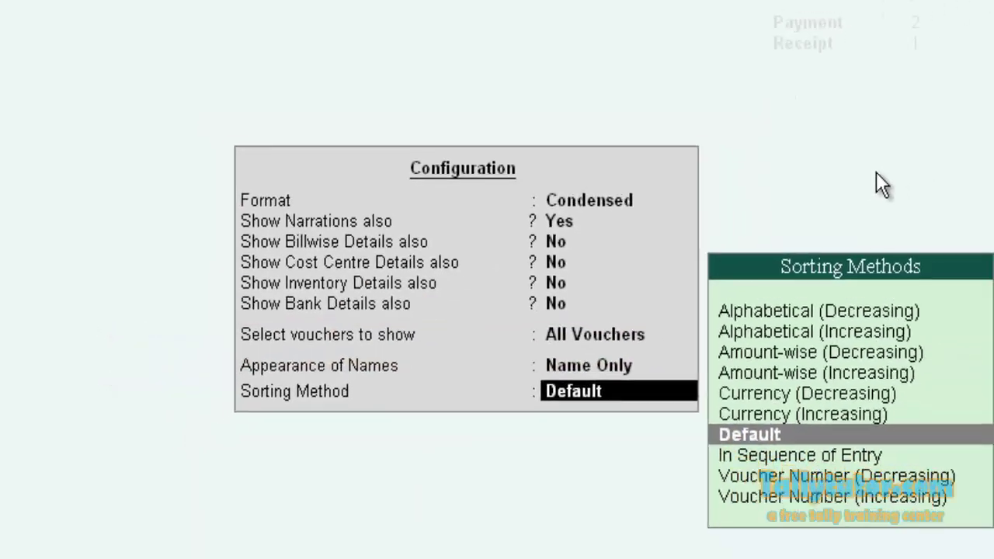
key(Return)
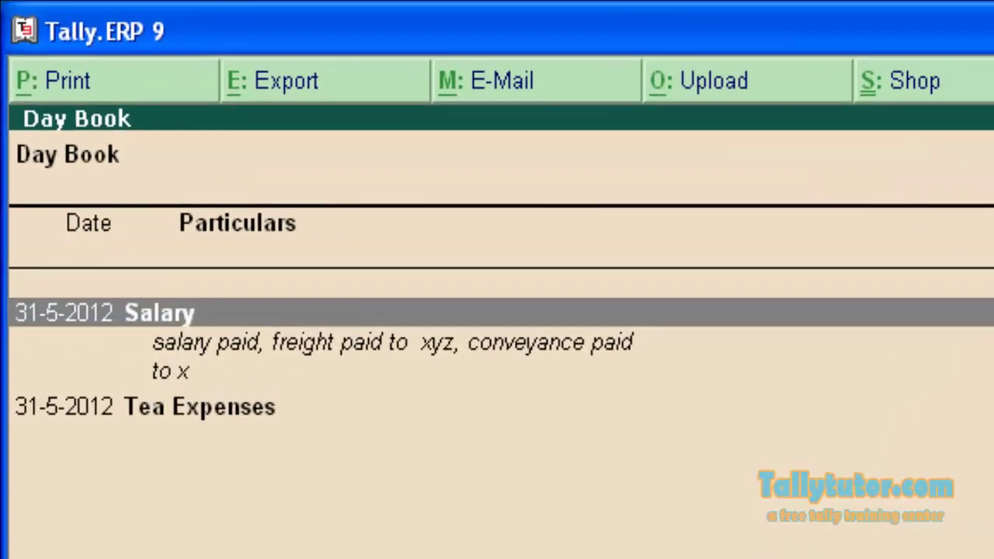
key(Down)
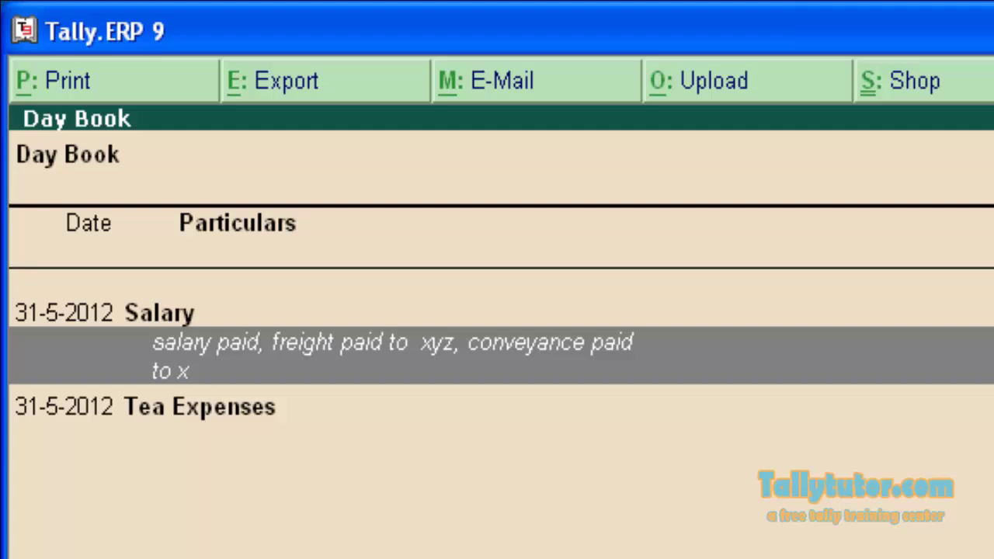
key(Escape)
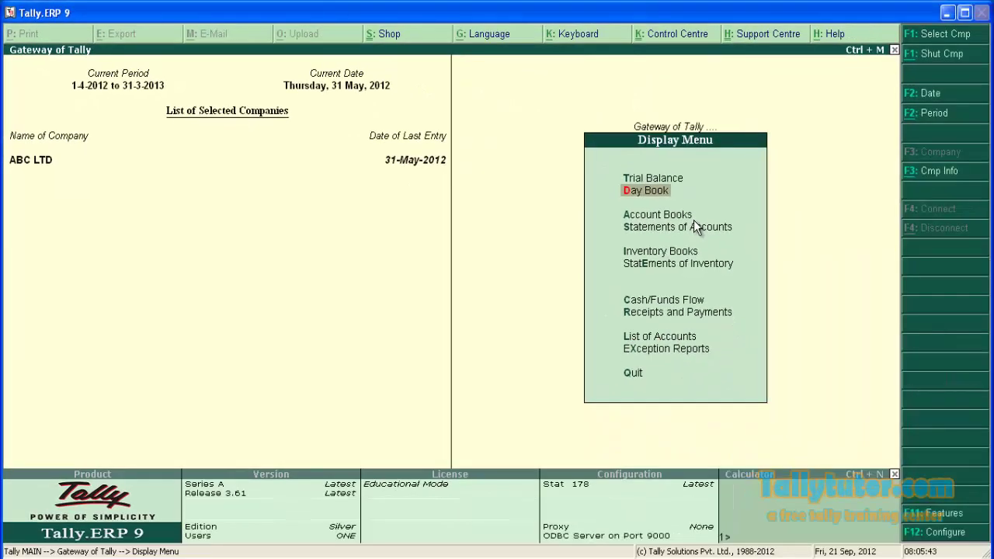
key(Escape)
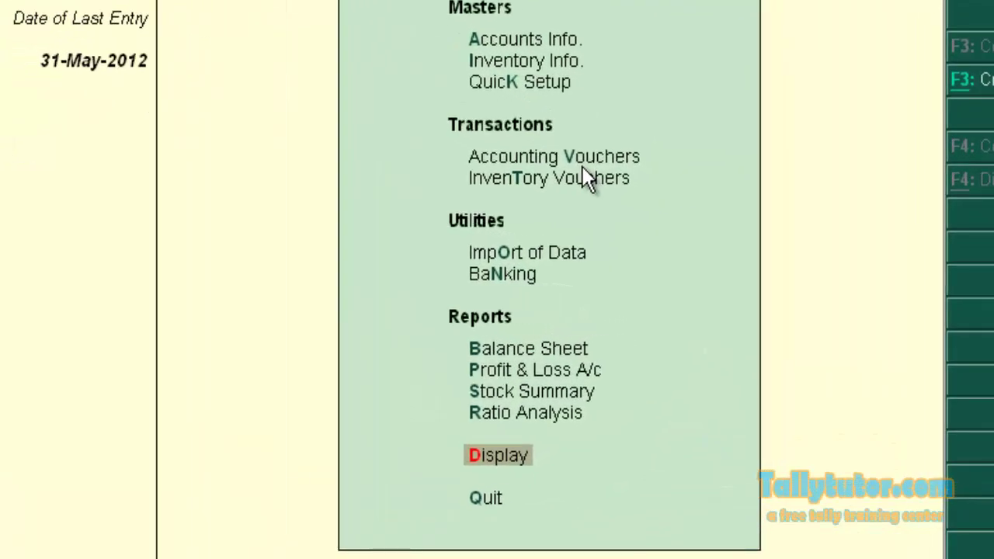
Display the Salary ledger's vouchers with narrations shown, and review the individual and common narrations of the cash payment.
key(Return)
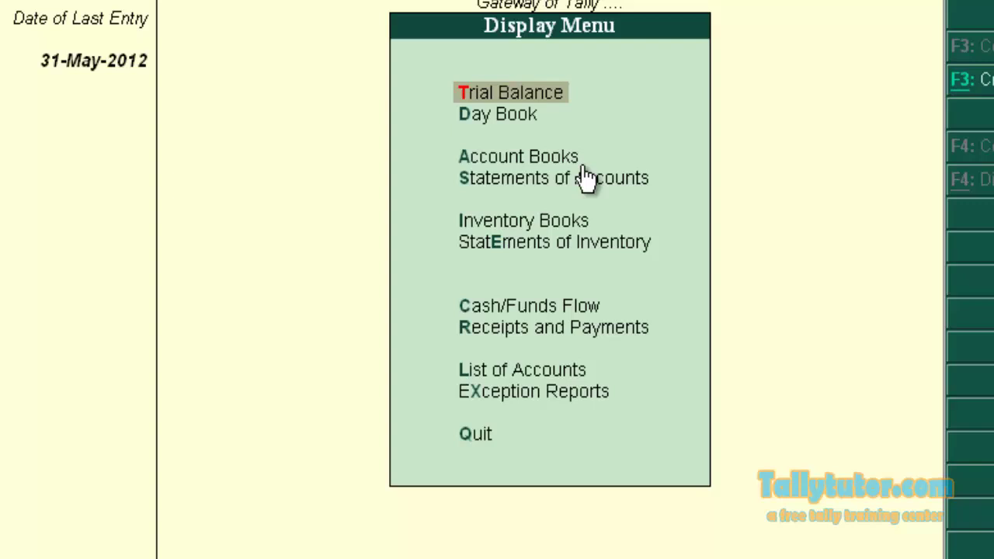
key(Down)
key(Down)
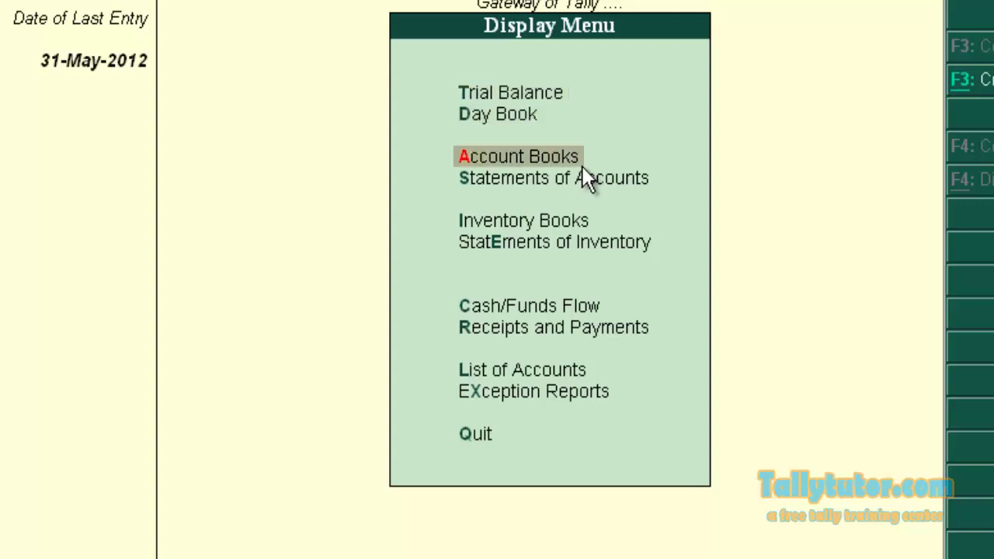
key(Return)
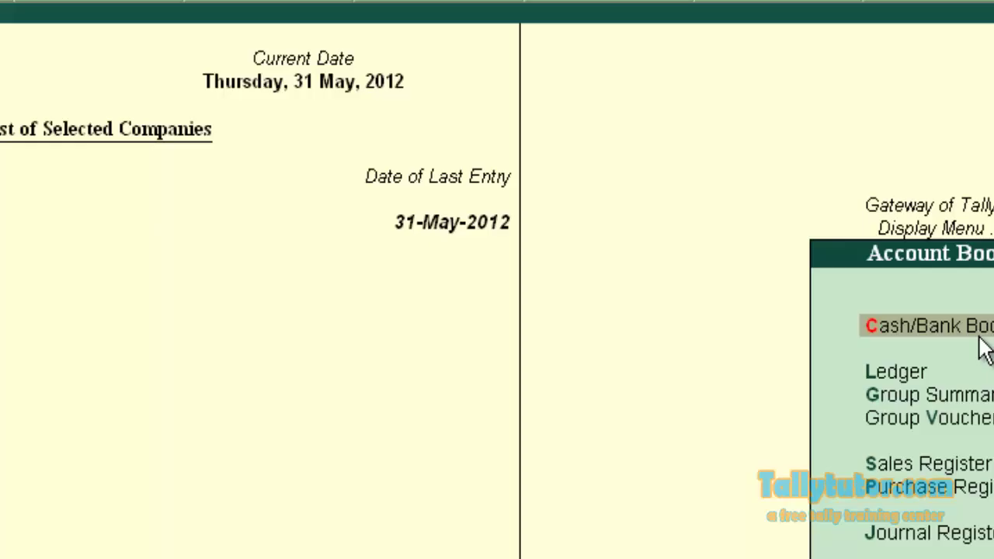
key(l)
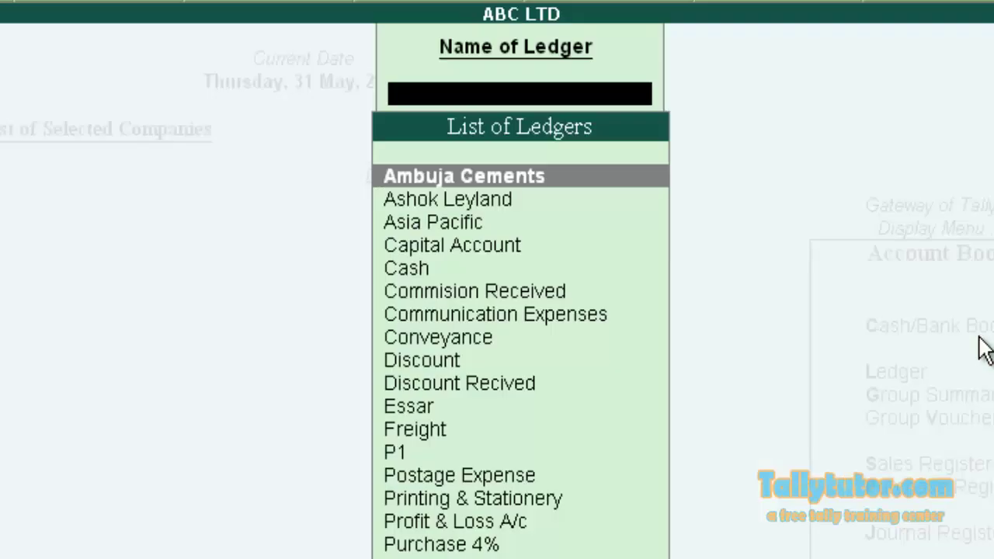
text(Salary)
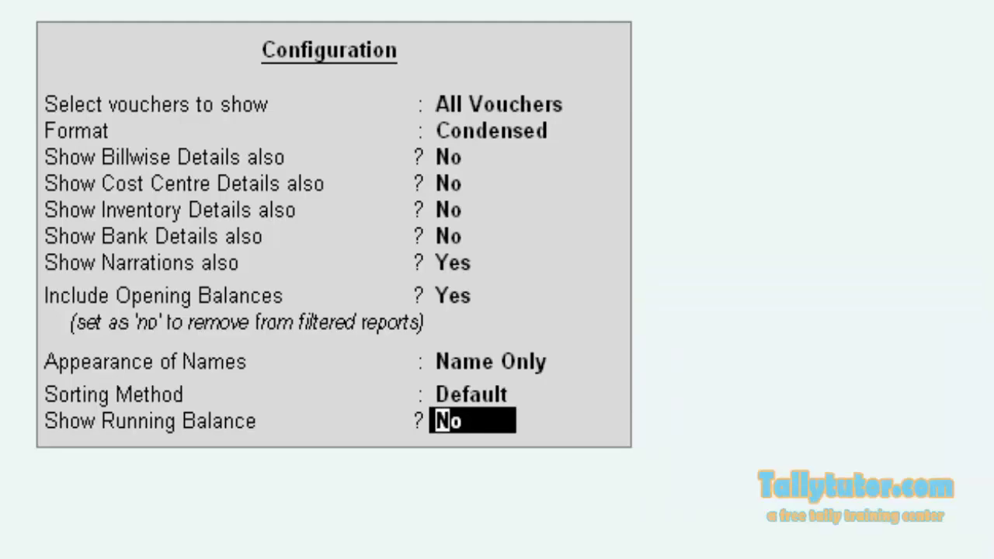
key(Return)
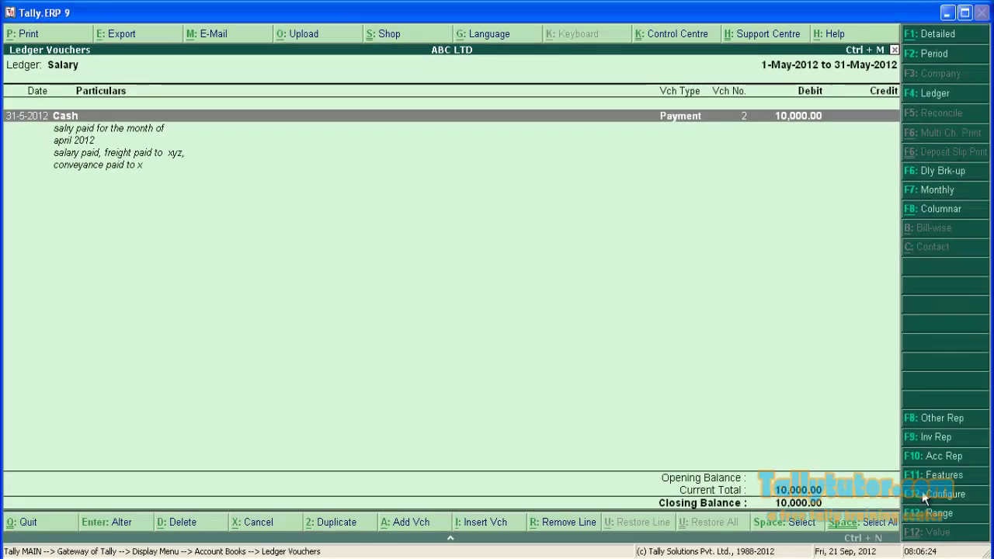
key(Down)
key(Up)
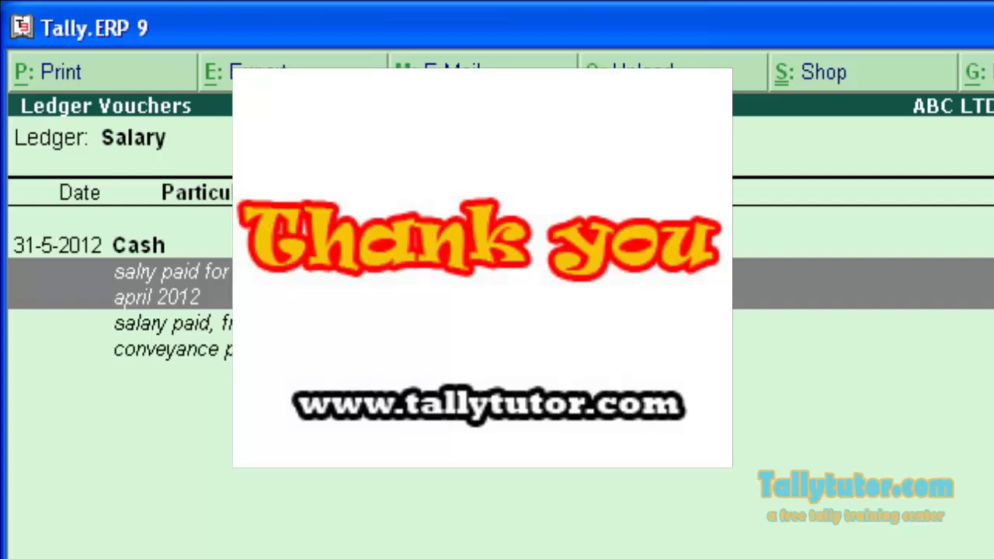
key(Down)
key(Up)
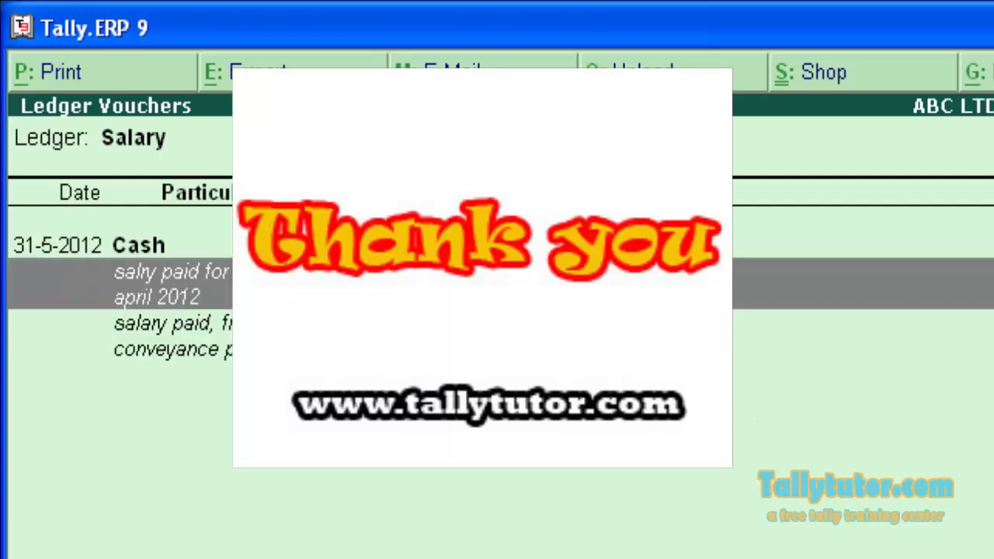